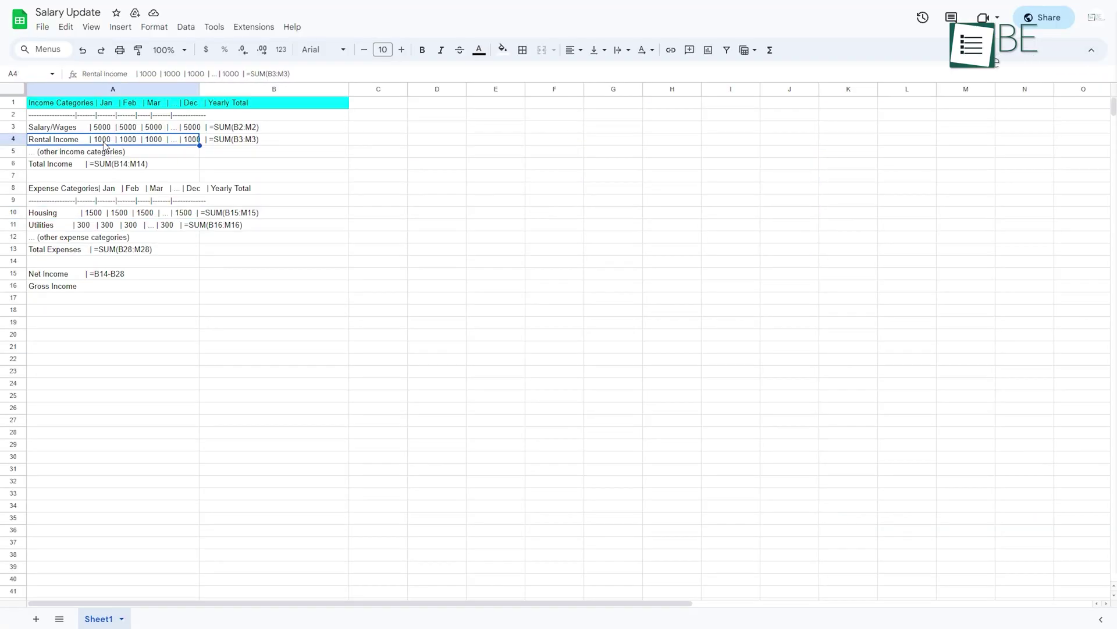
- Give cells A4:B4 of Salary Update an orange fill colour
left_click(502, 56)
left_click(530, 109)
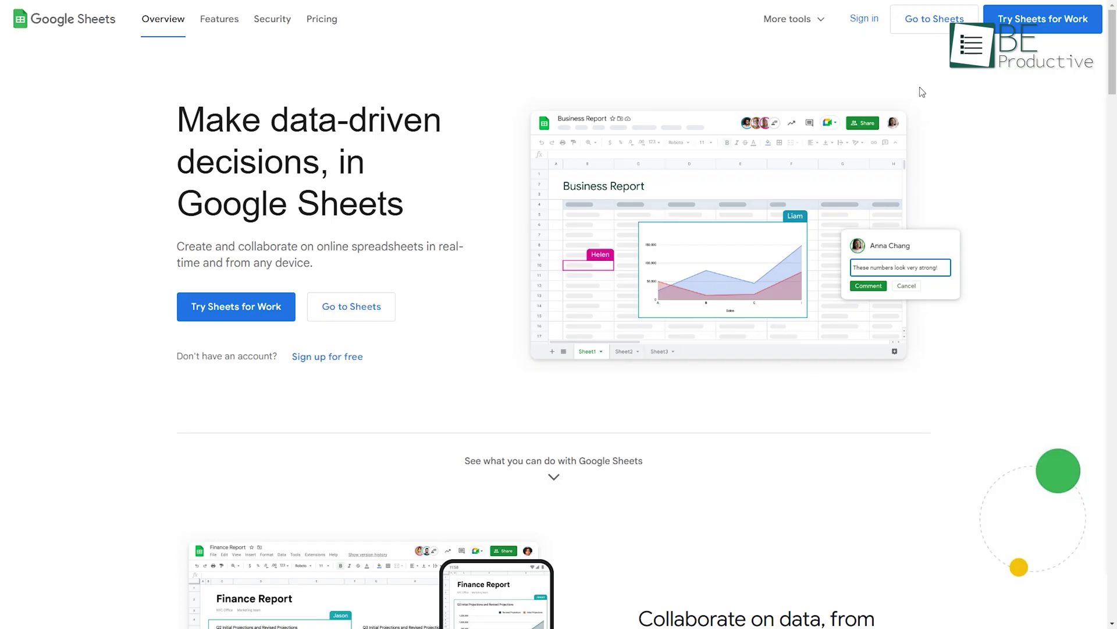
- Sign in to Google Sheets with the existing account and start a blank spreadsheet, selecting cell D4
left_click(868, 29)
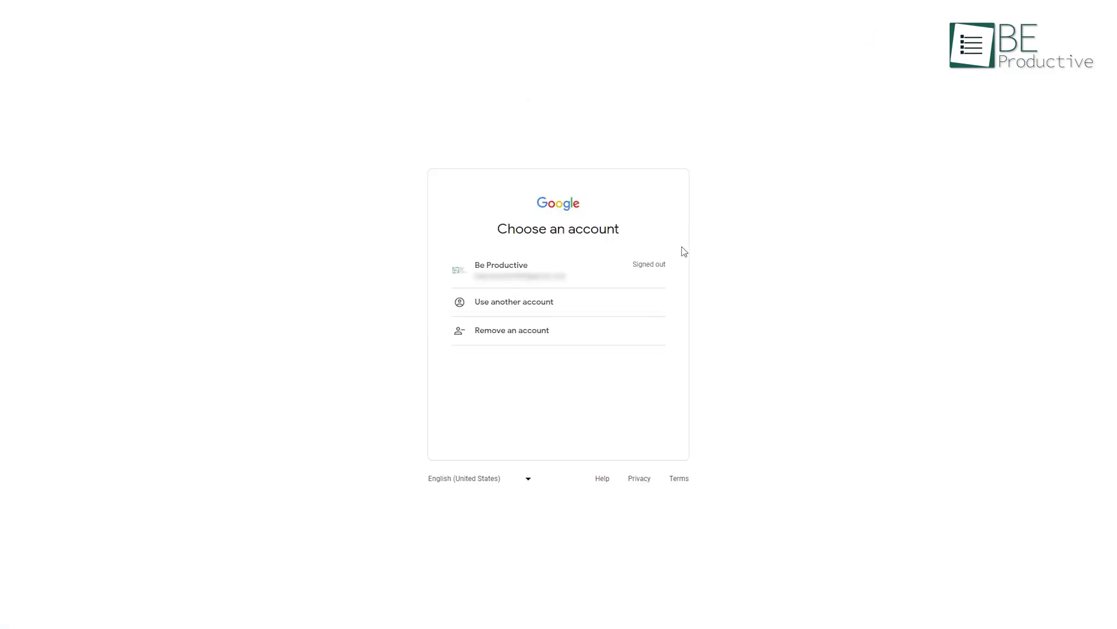
left_click(546, 277)
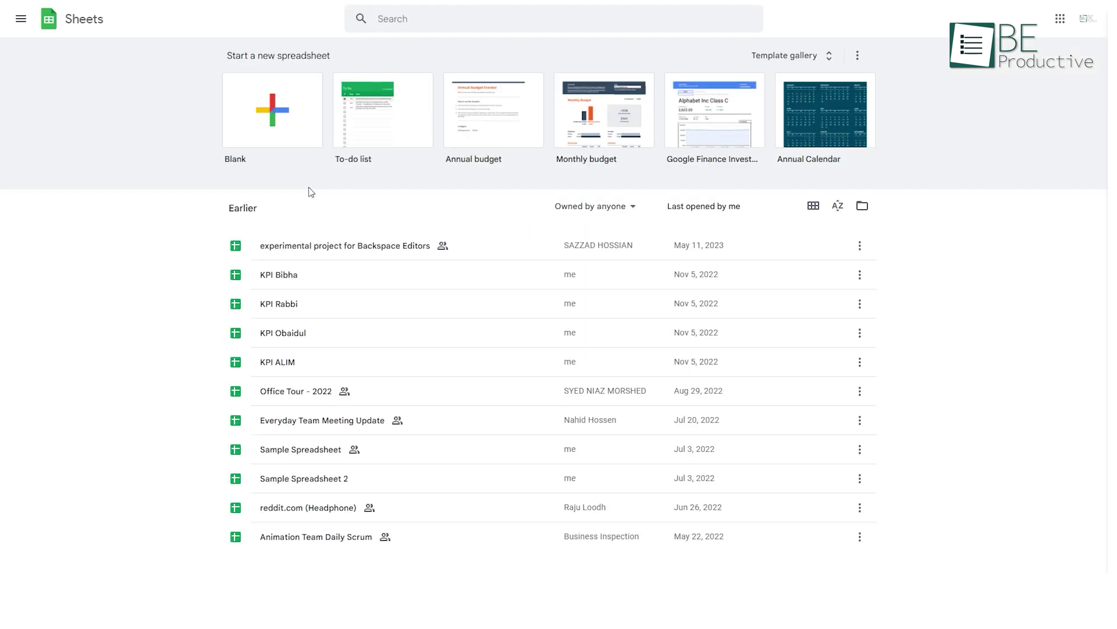
left_click(281, 118)
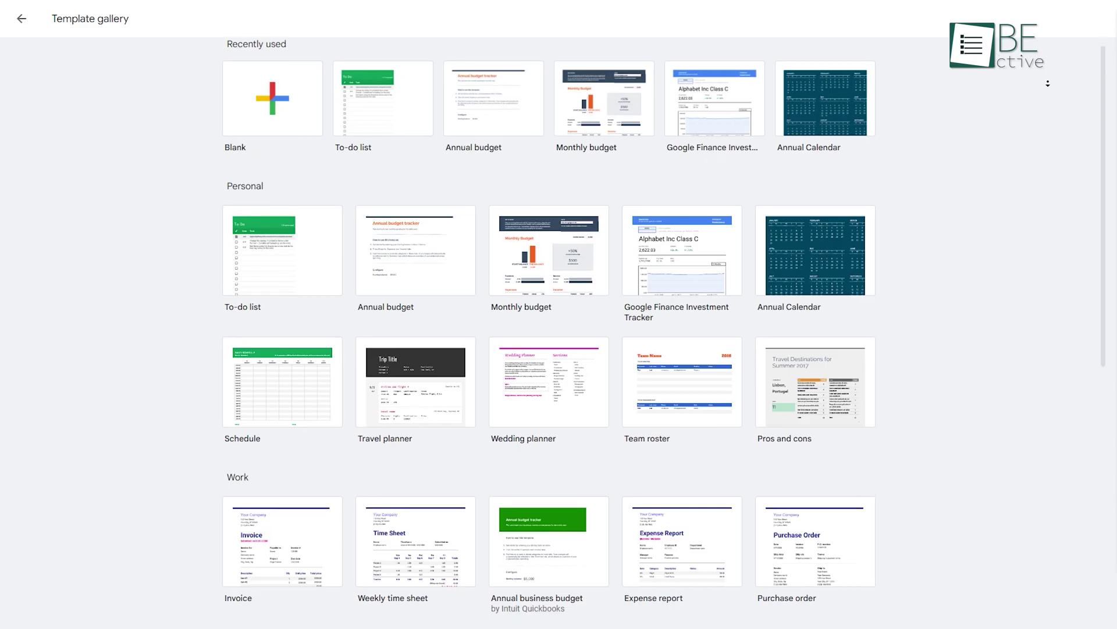
scroll(1047, 84, "down", 2)
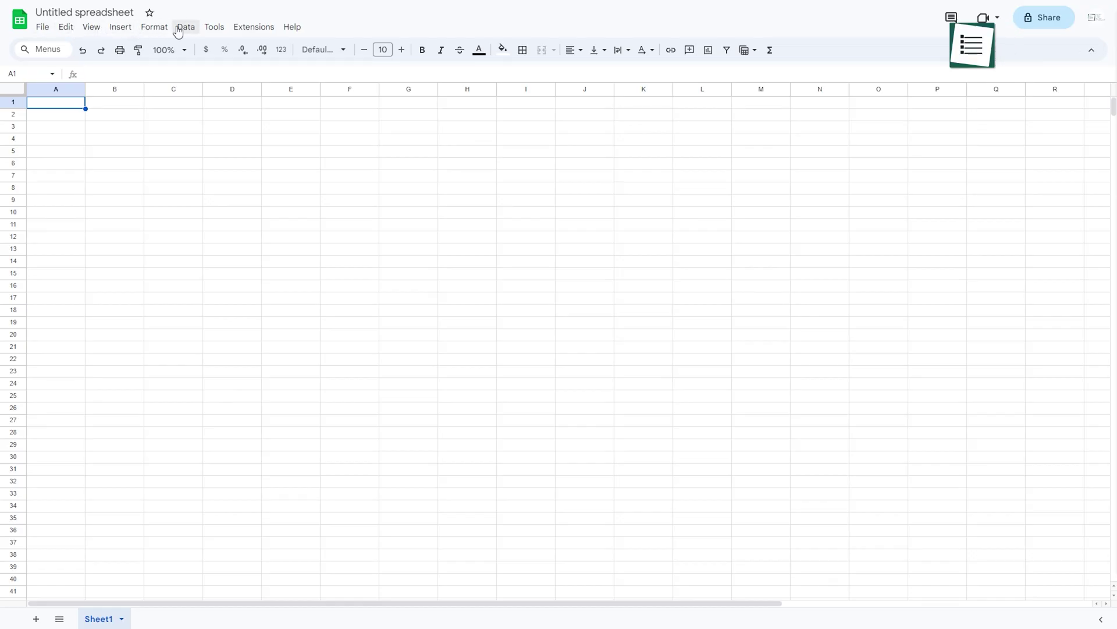
left_click(429, 252)
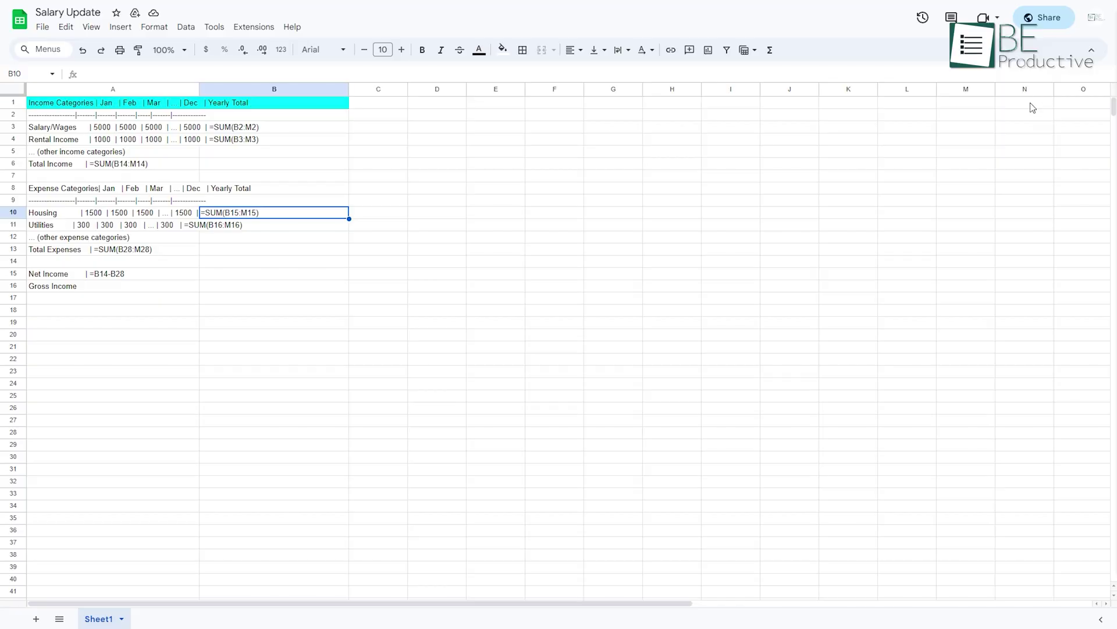
- Show the sharing settings for the Salary Update spreadsheet
left_click(1041, 24)
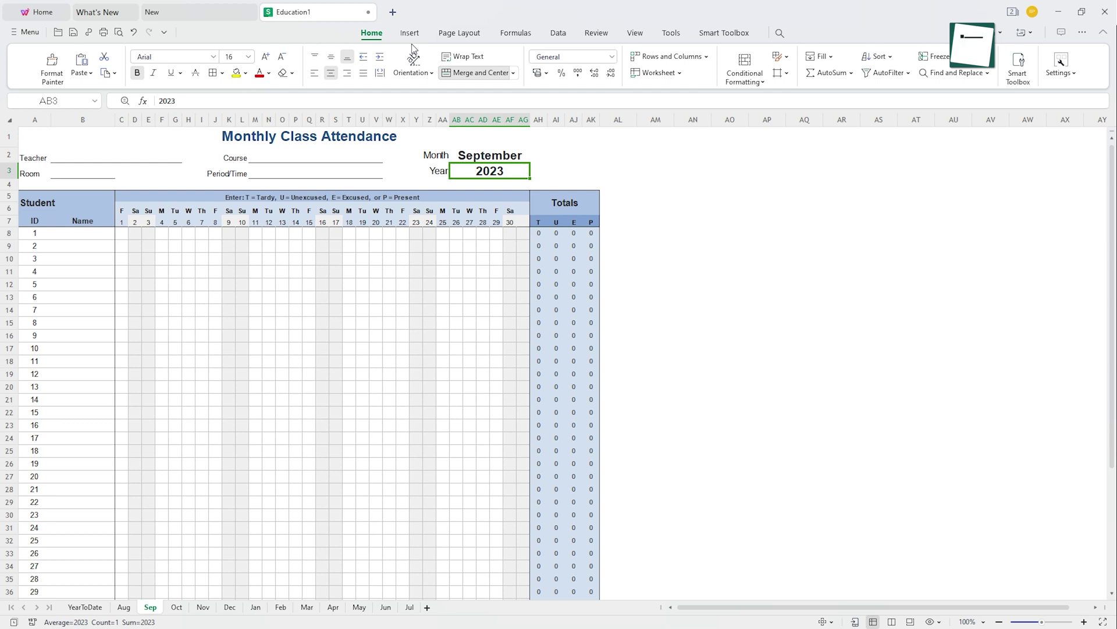
- Show the Insert commands in the WPS attendance spreadsheet
left_click(417, 35)
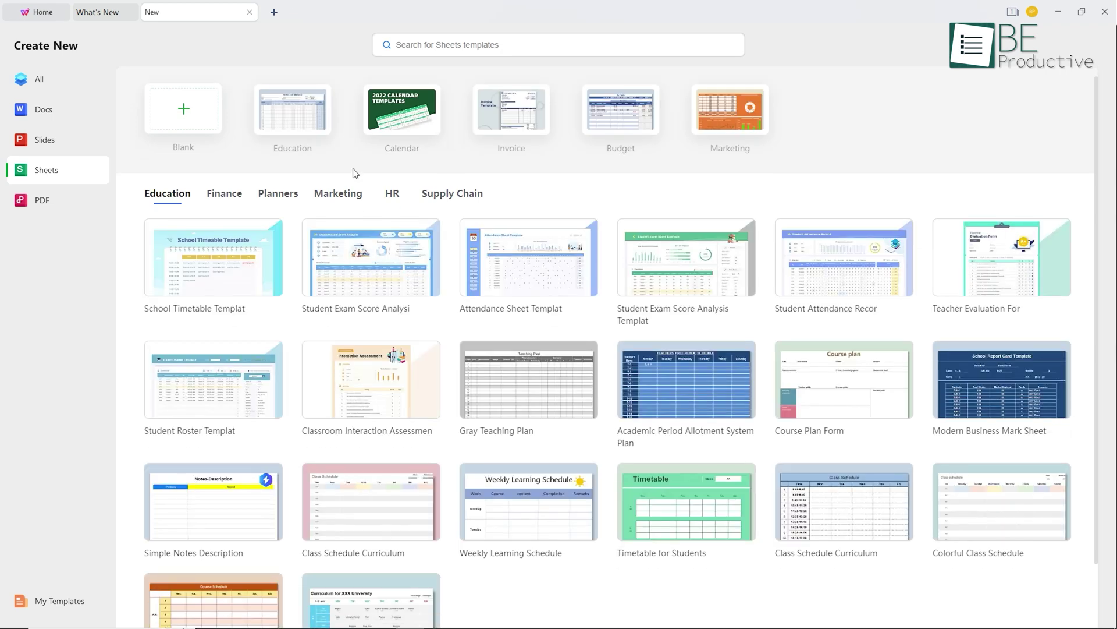
scroll(351, 175, "down", 2)
scroll(351, 174, "down", 2)
scroll(353, 175, "down", 2)
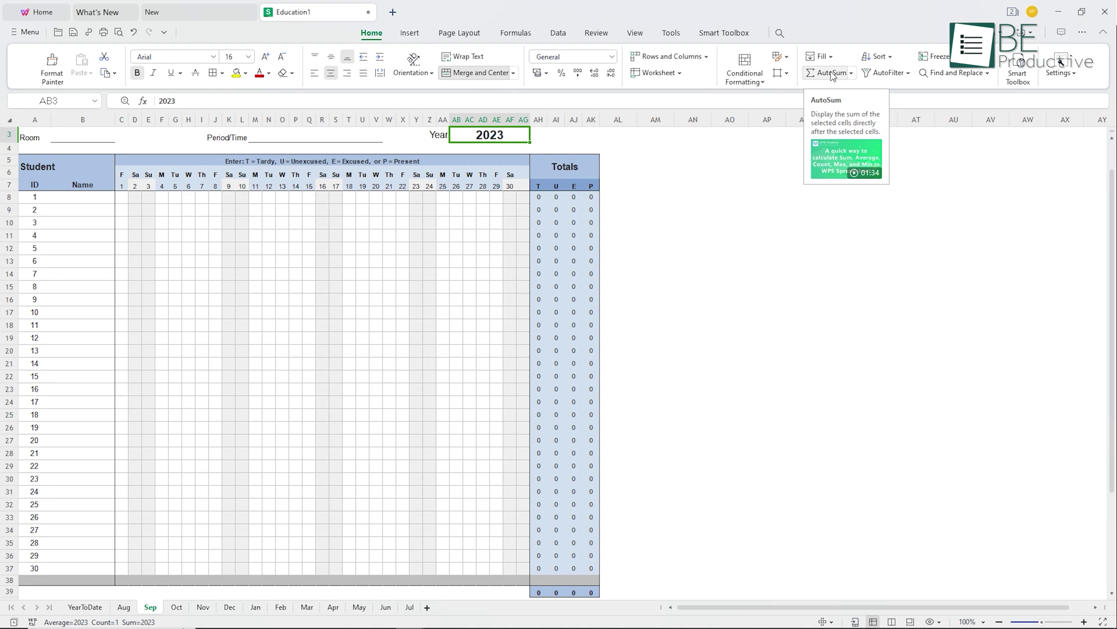
- Show the Insert commands in the WPS spreadsheet before leaving for the download page
left_click(410, 32)
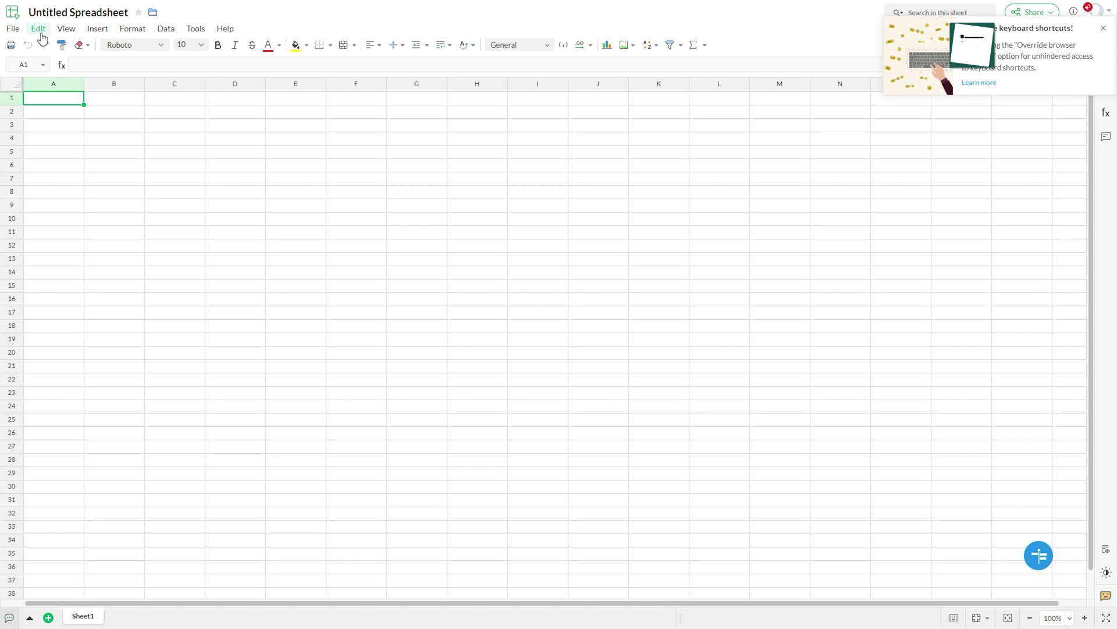
- Browse the Edit and View commands of the untitled Zoho Sheet budget
left_click(39, 29)
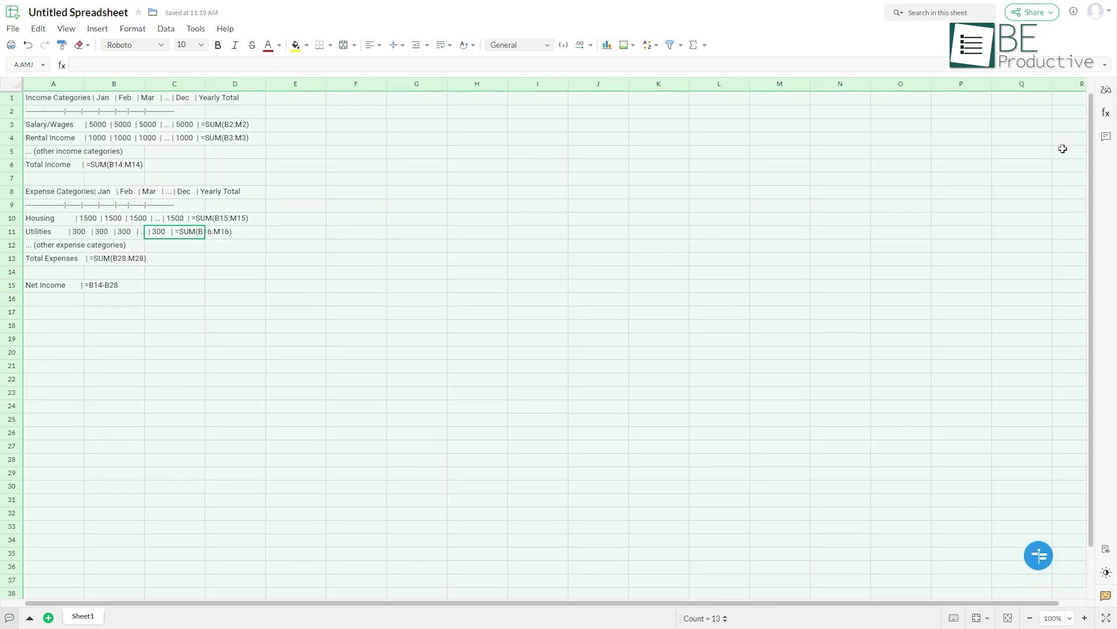
- Review Zia's Insights, Refine and Format suggestions, then show the Data Cleaning commands
left_click(1106, 93)
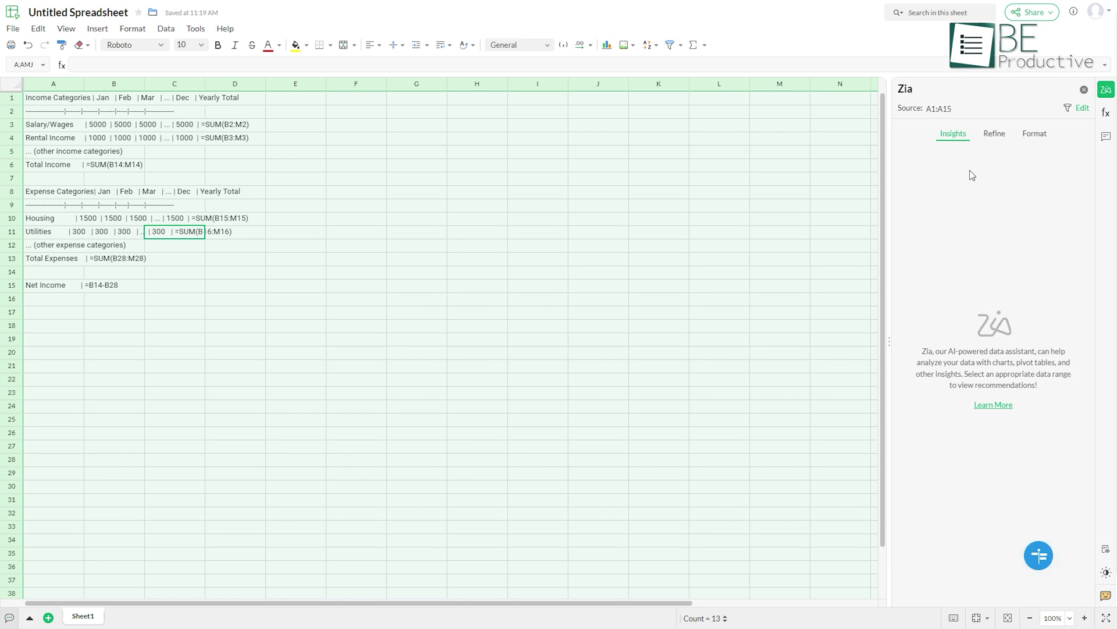
left_click(995, 140)
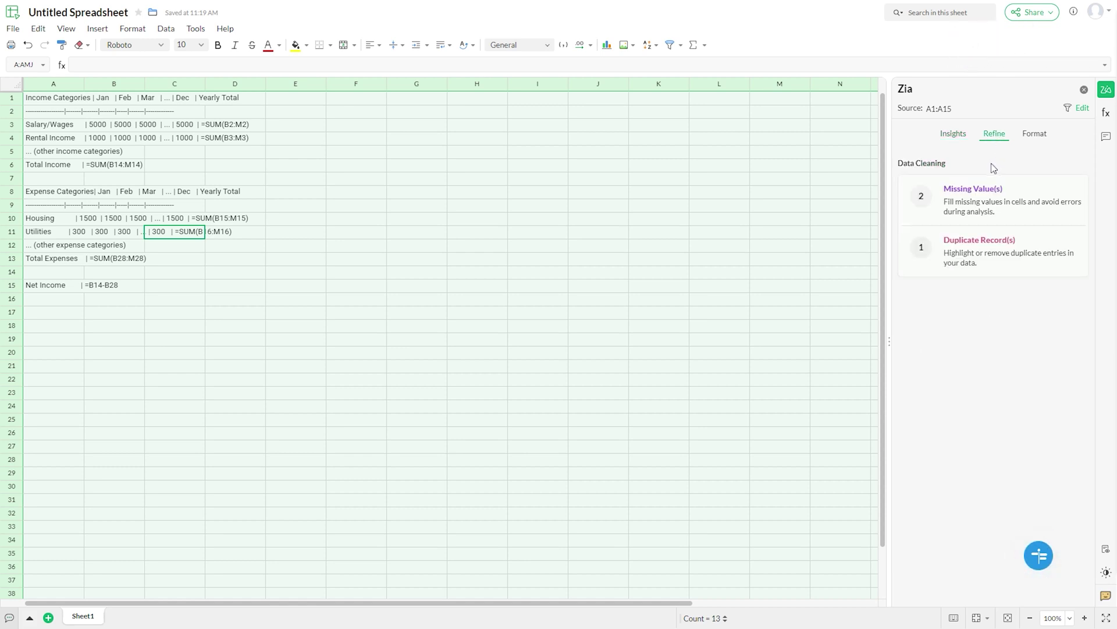
left_click(1036, 137)
left_click(166, 27)
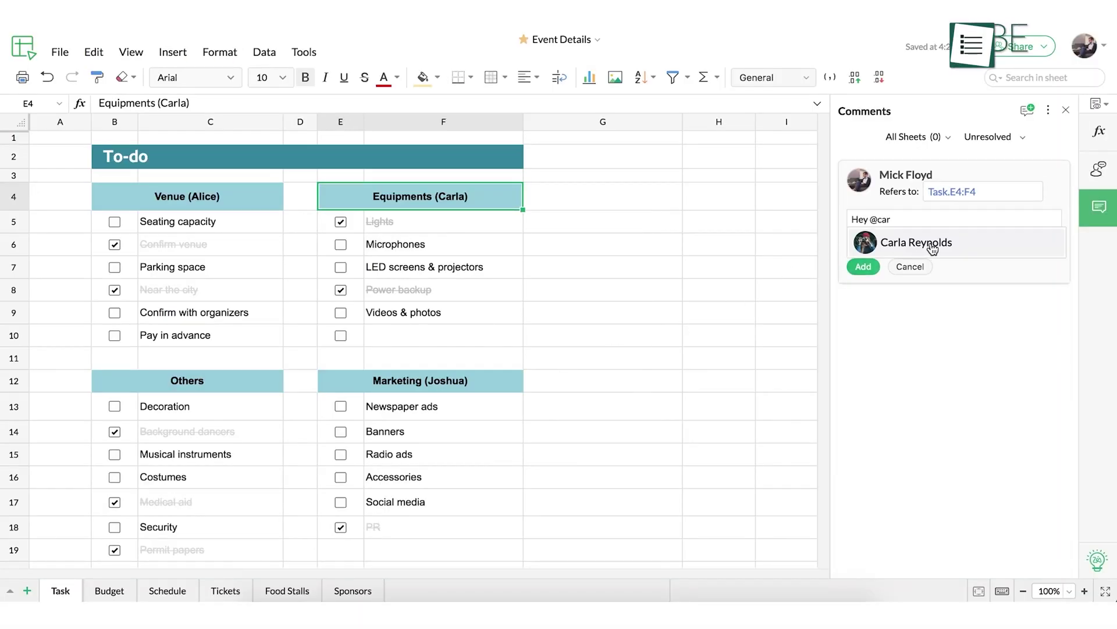
- Mention the suggested teammate in the Event Details comment
left_click(932, 243)
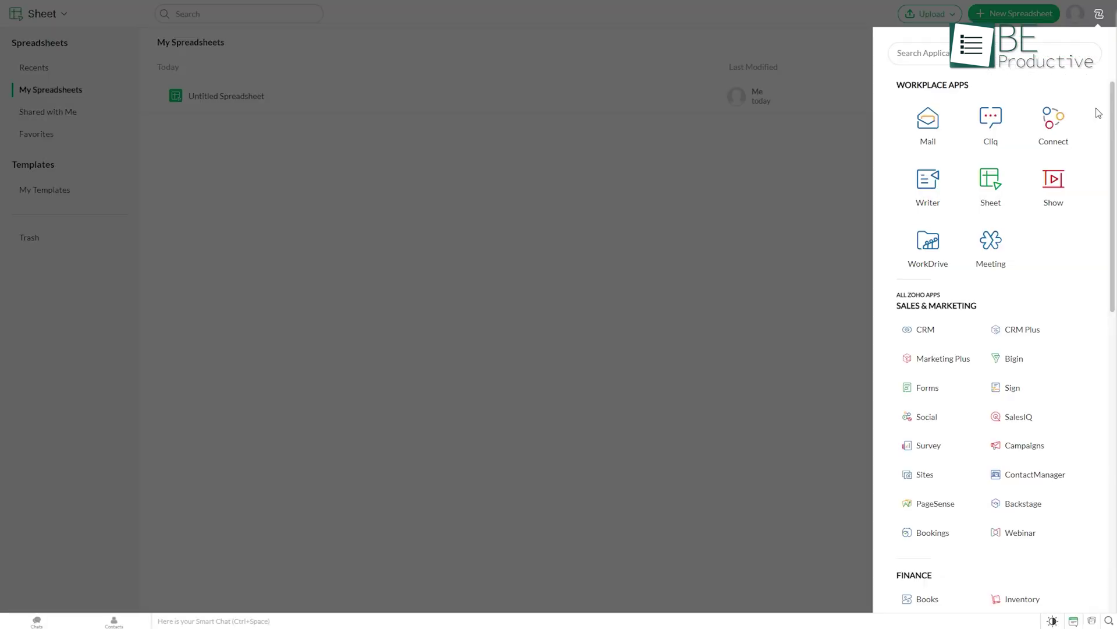
scroll(1099, 112, "down", 1)
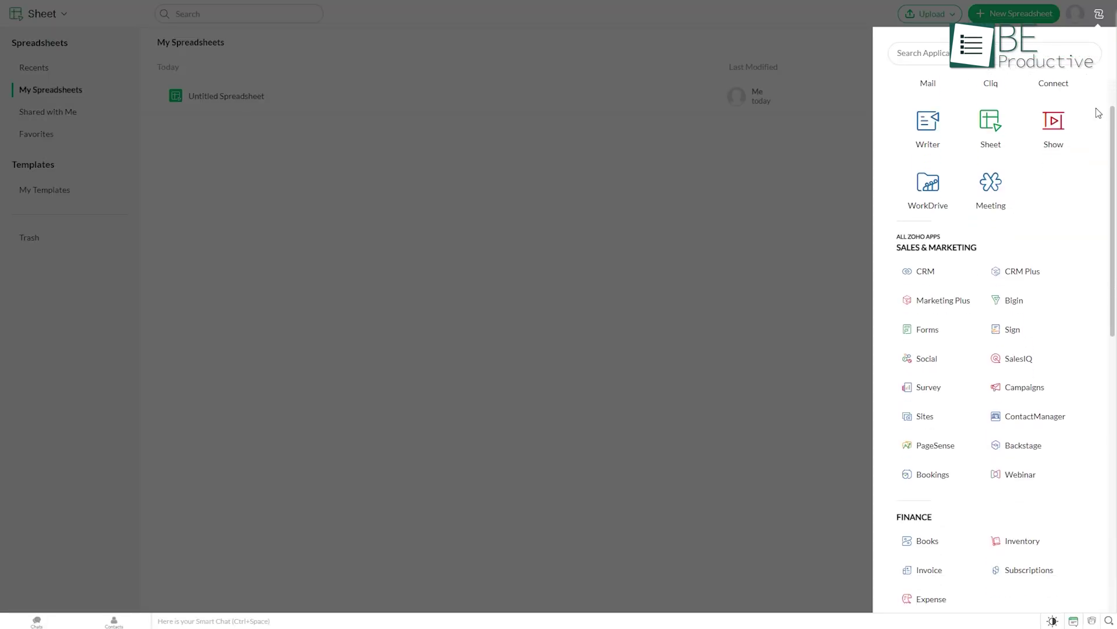
scroll(1098, 112, "down", 1)
scroll(1098, 112, "down", 1)
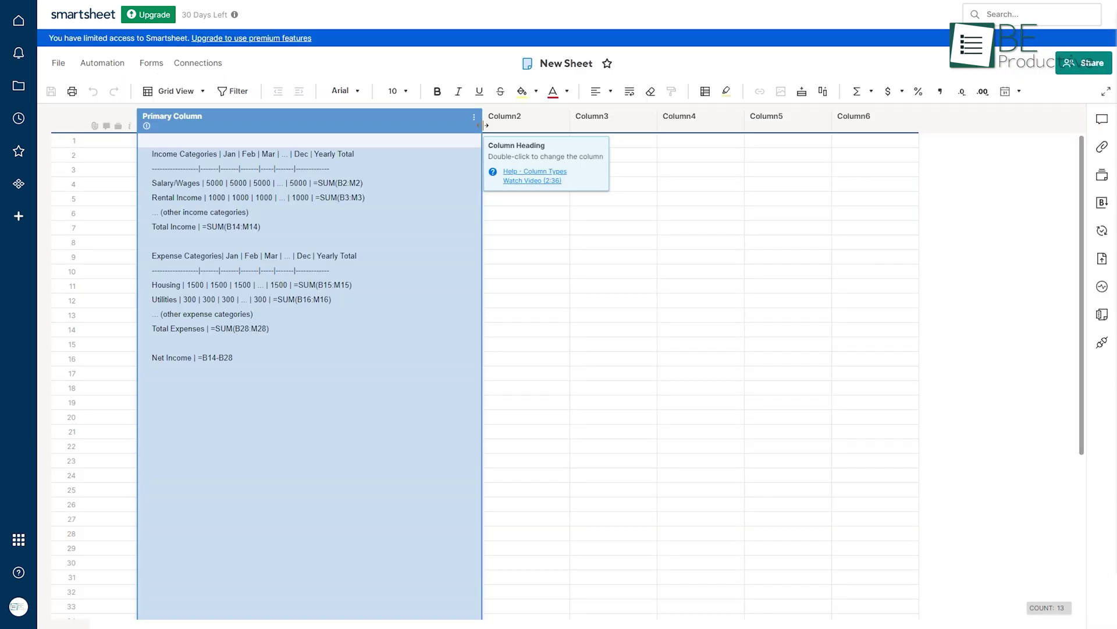
- Narrow the Primary Column, view Attachments, show the sheet as a calendar, and reach Automation
left_click_drag(483, 125, 435, 146)
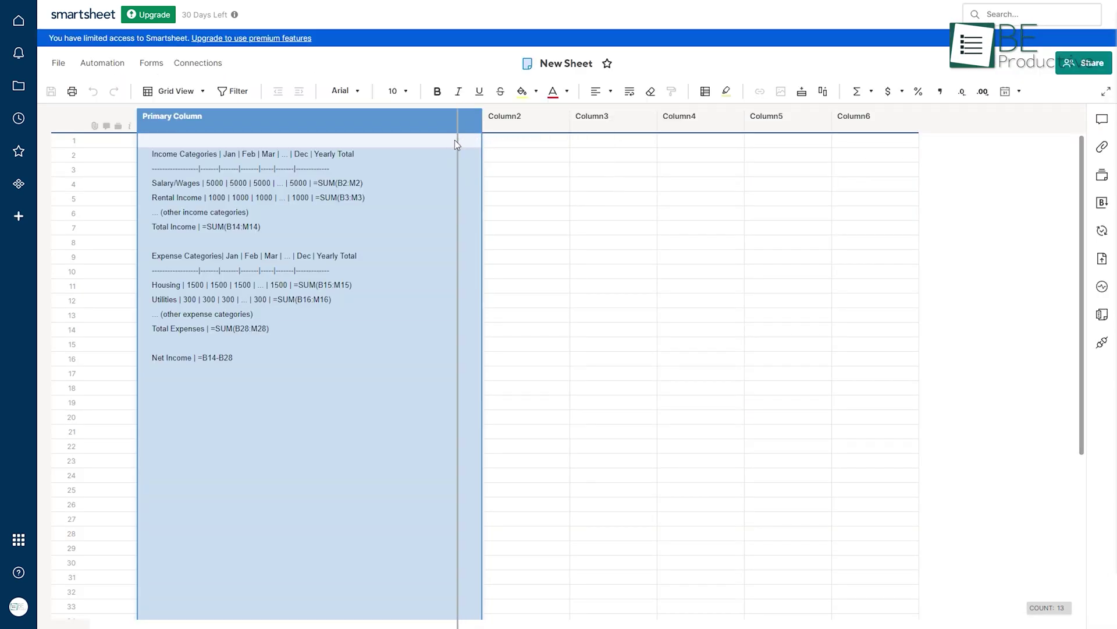
left_click(870, 92)
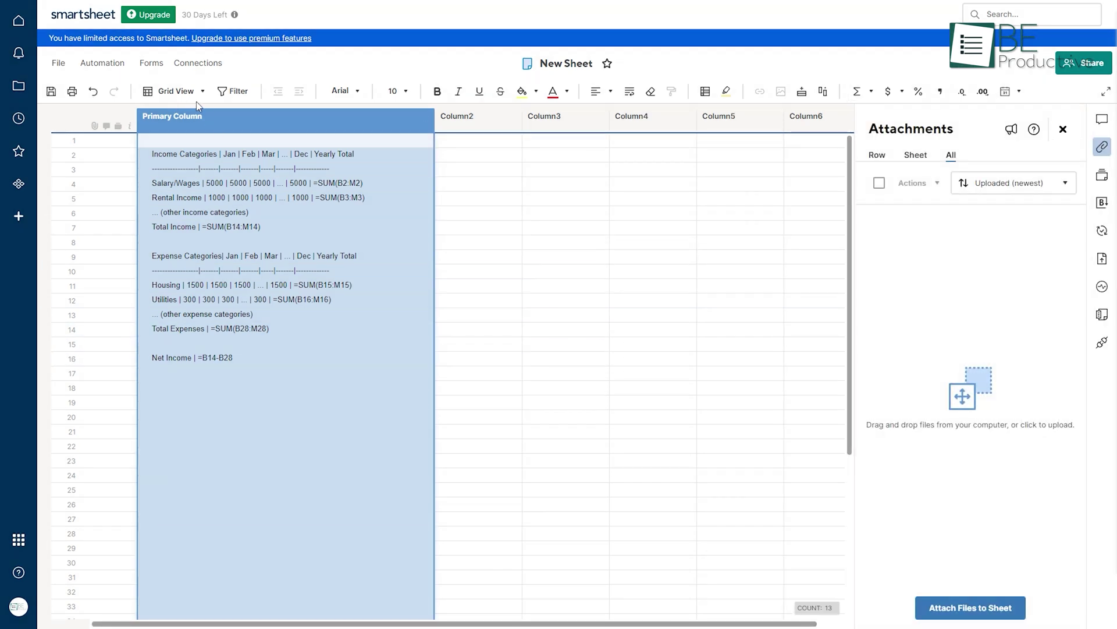
left_click(202, 92)
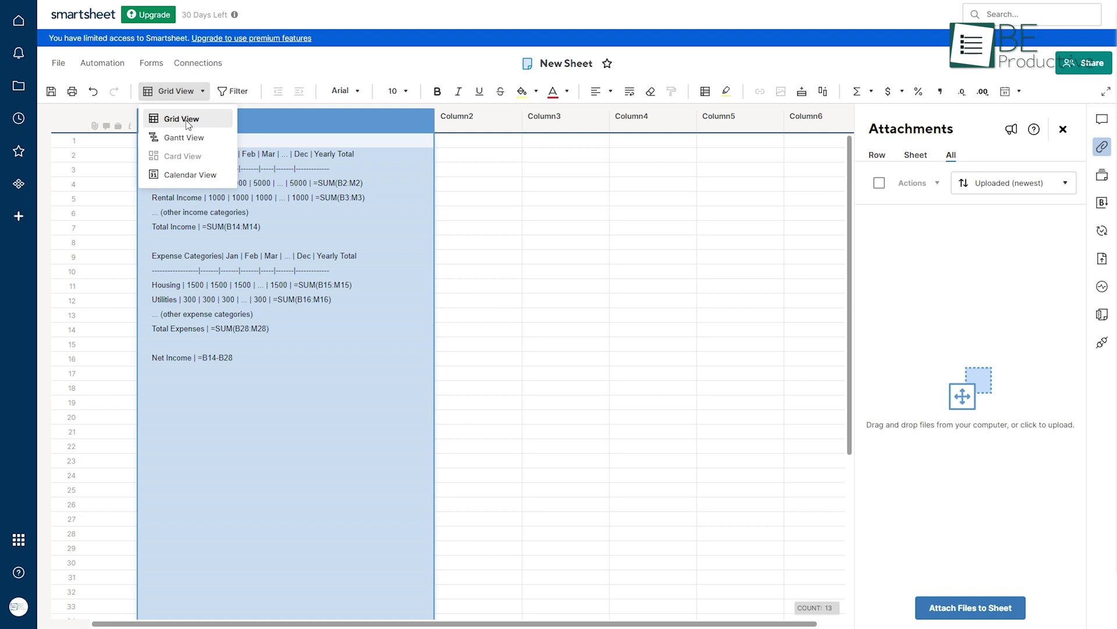
left_click(200, 176)
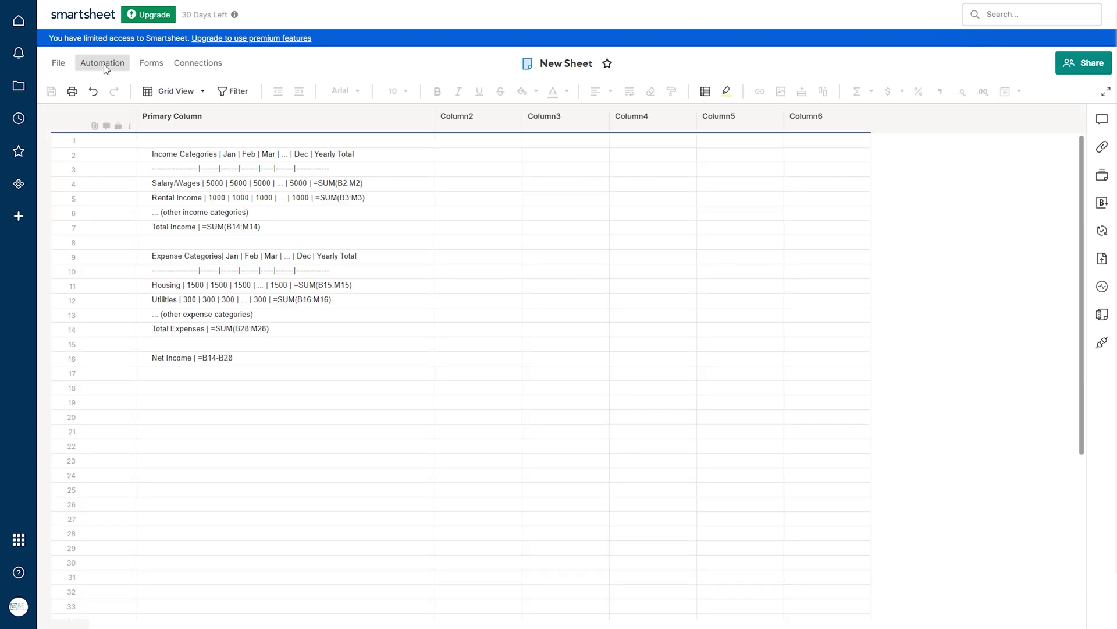
left_click(104, 69)
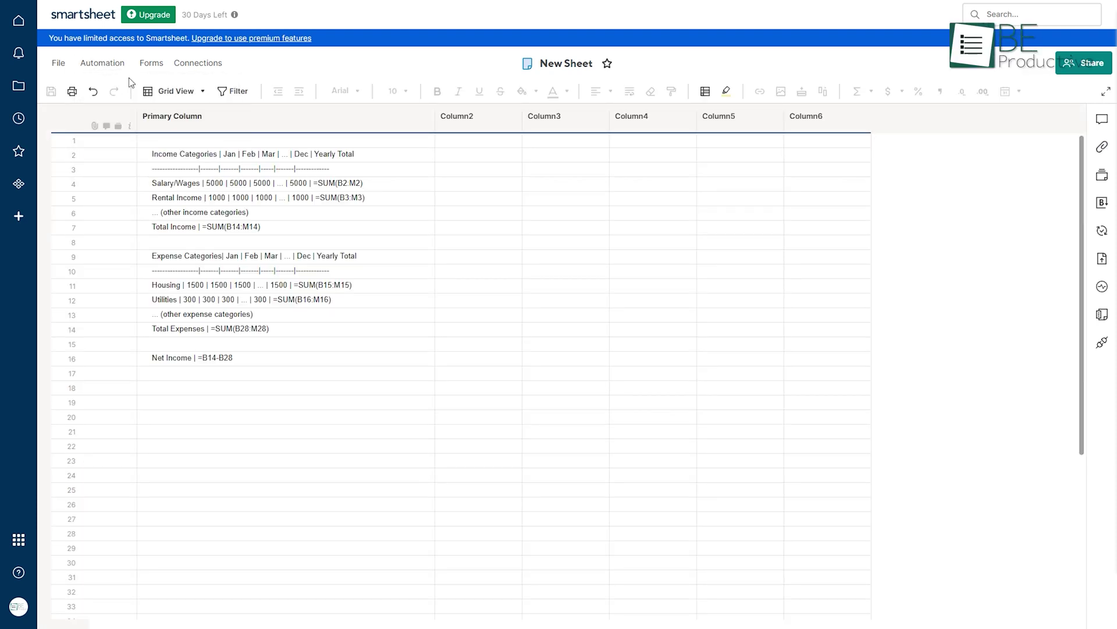
- Post a comment requesting a change on Row 1 via Conversations
left_click(1101, 119)
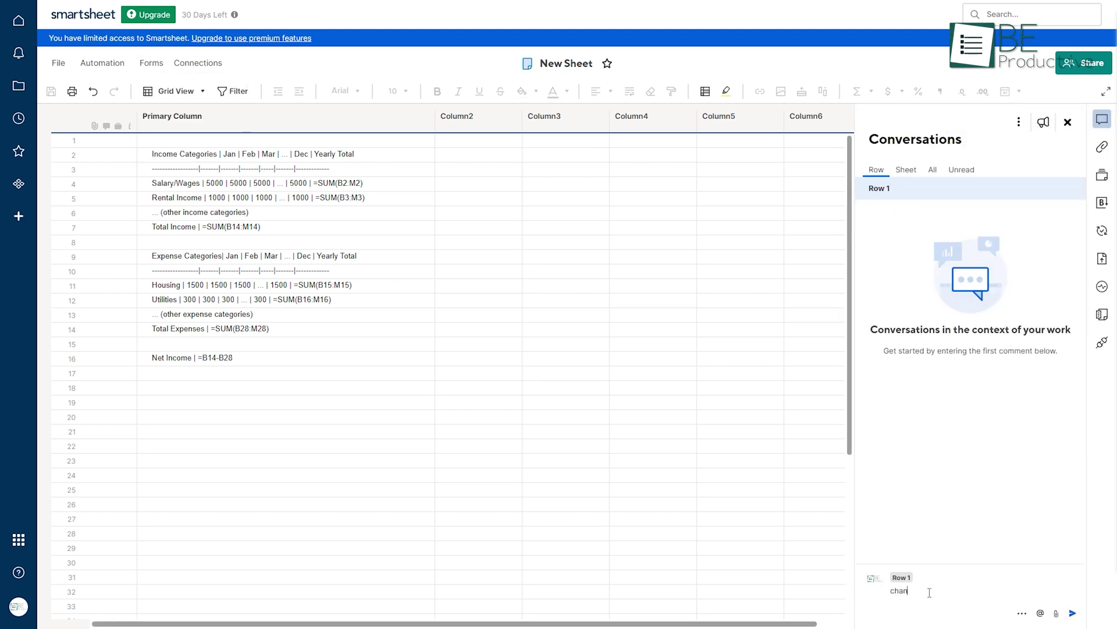
left_click(1072, 613)
left_click(1067, 122)
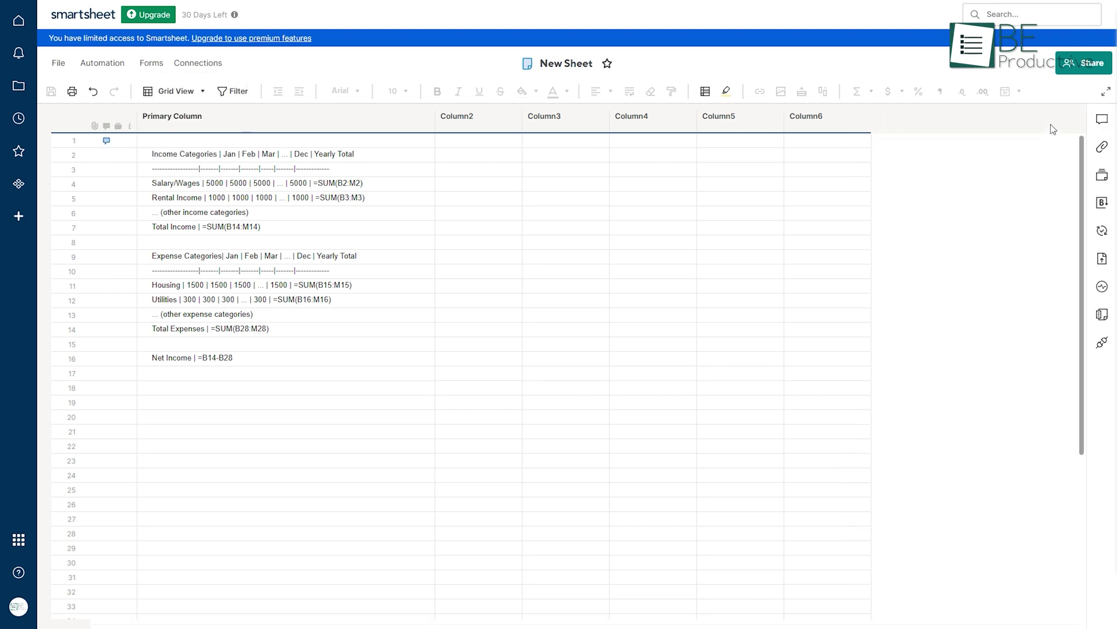
- Show the collaborator permission levels in the Share dialog, then select an empty Column2 cell
left_click(1083, 64)
left_click(707, 207)
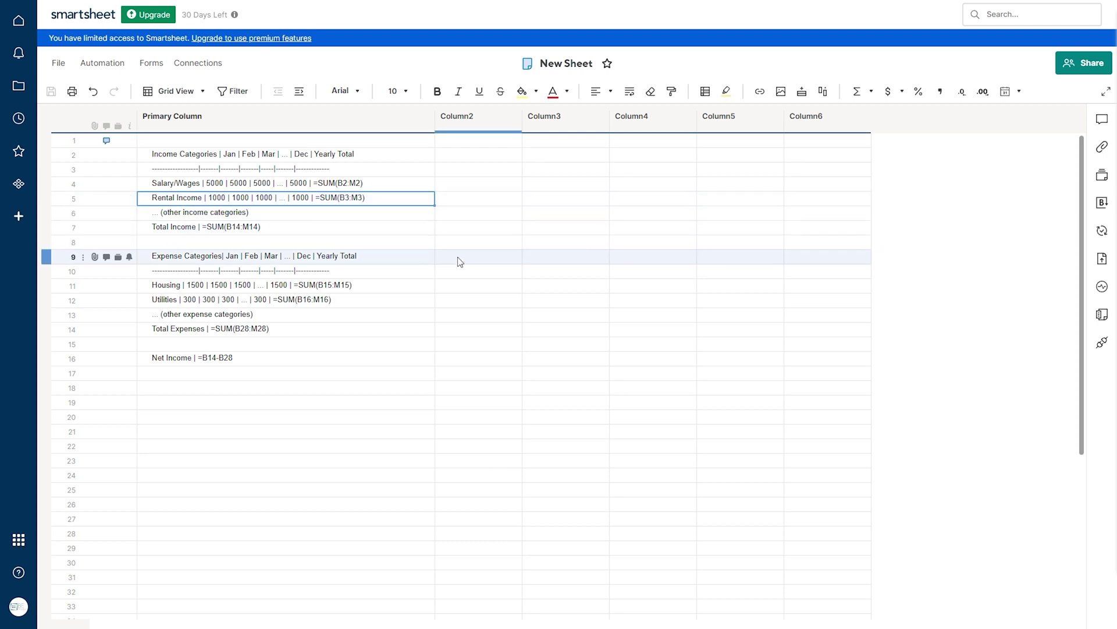
left_click(480, 281)
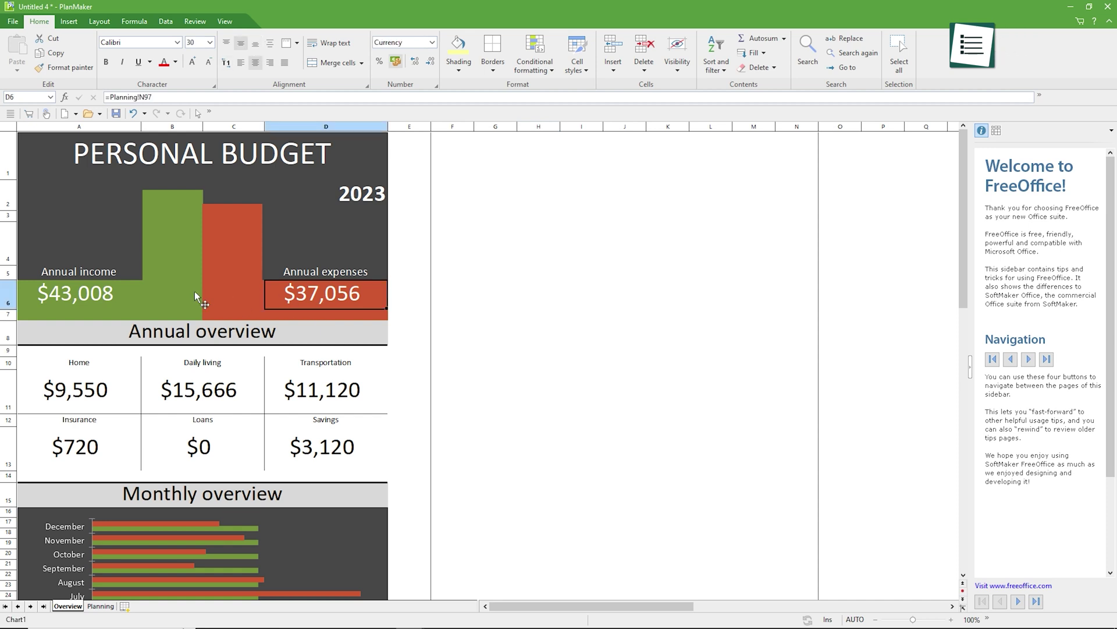
left_click(88, 295)
scroll(184, 379, "down", 2)
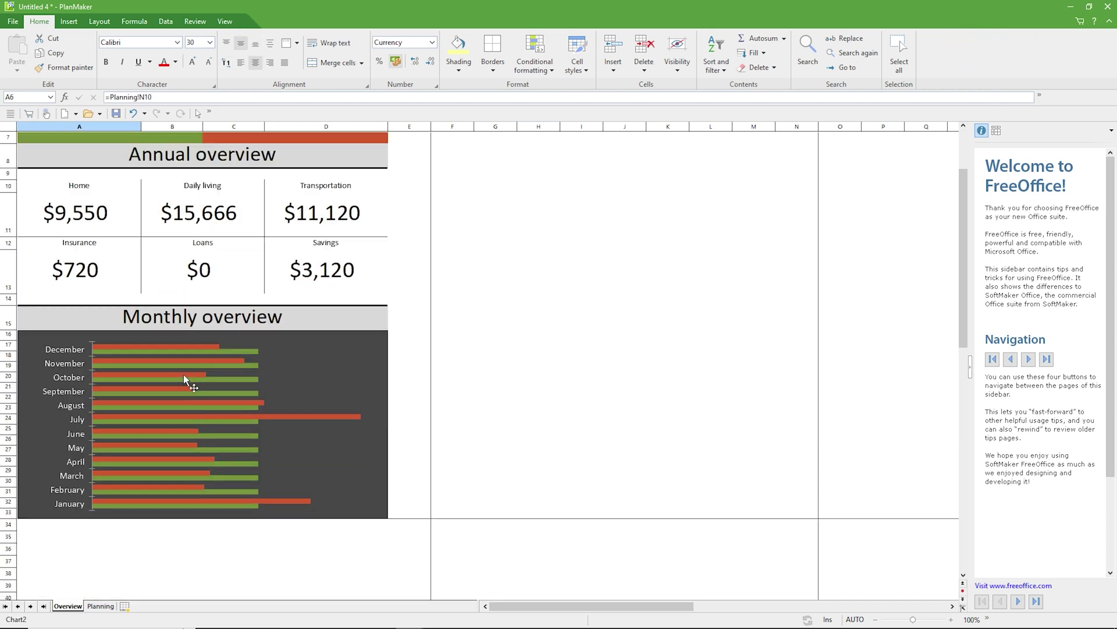
left_click(246, 324)
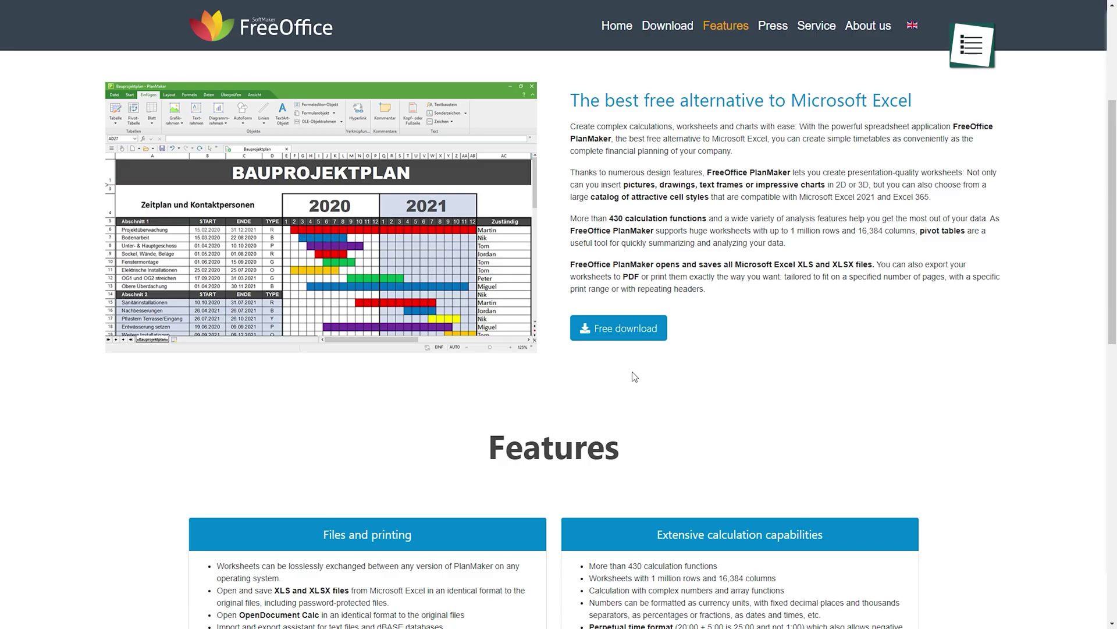
- Fetch the free PlanMaker download and start the FreeOffice 2021 installation
left_click(619, 339)
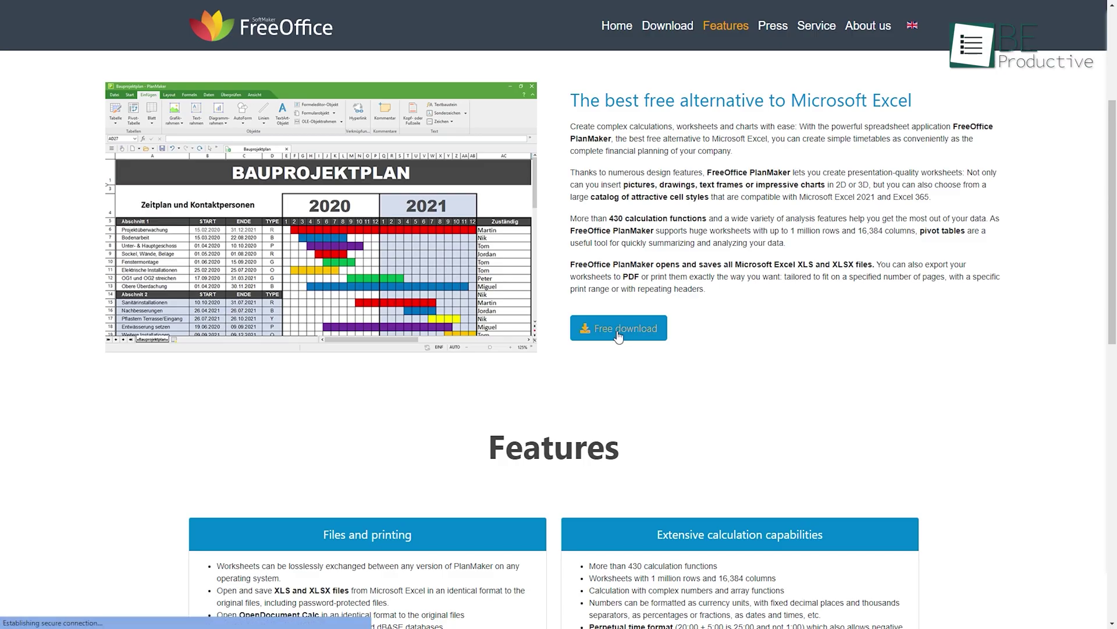
left_click(611, 312)
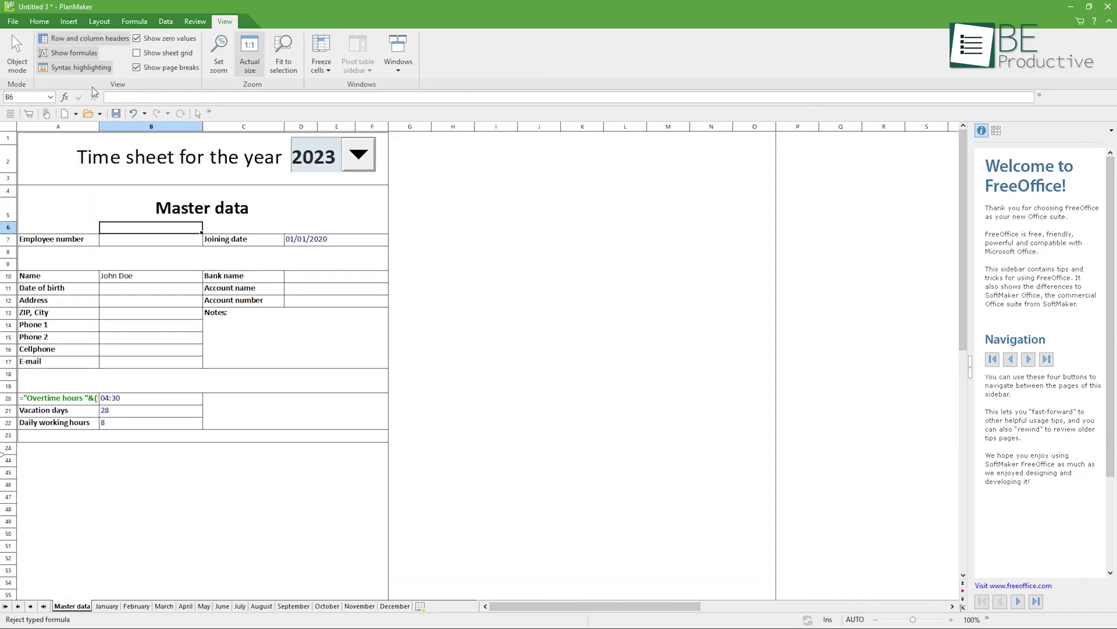
- Turn off formula syntax highlighting, fit zoom to the selection, show Autosum functions, and bring up the Open dialog
left_click(78, 63)
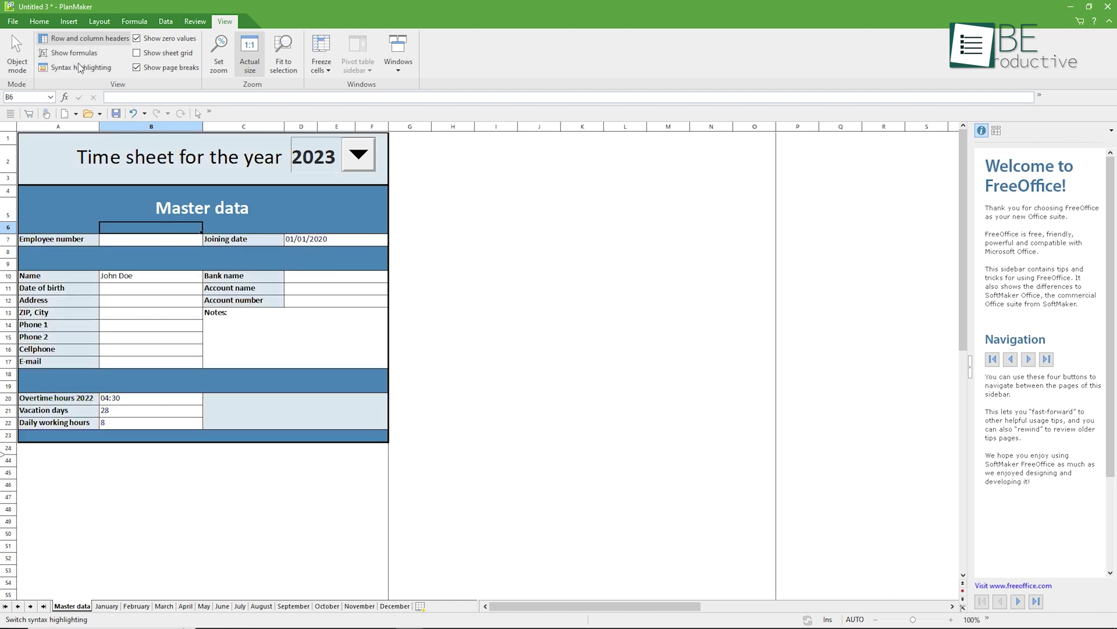
left_click(284, 58)
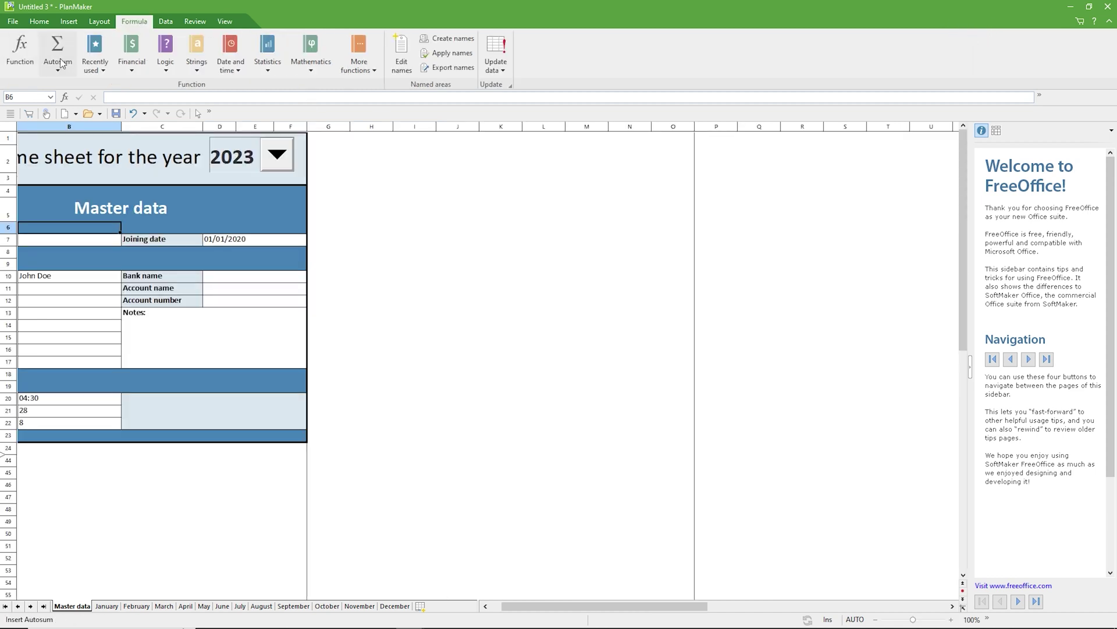
left_click(58, 66)
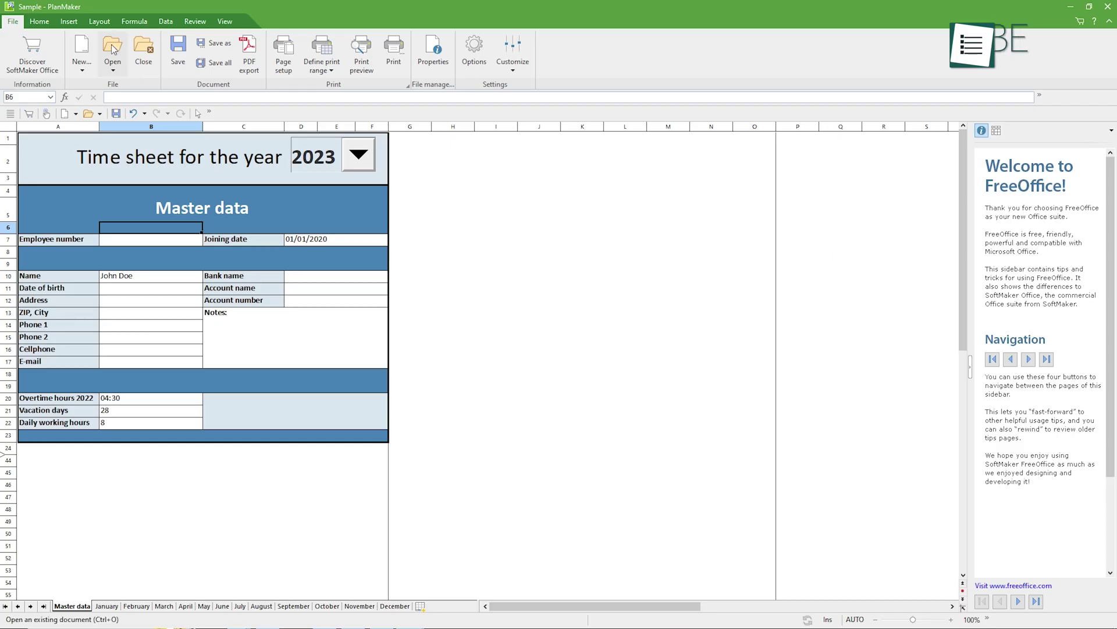
left_click(113, 49)
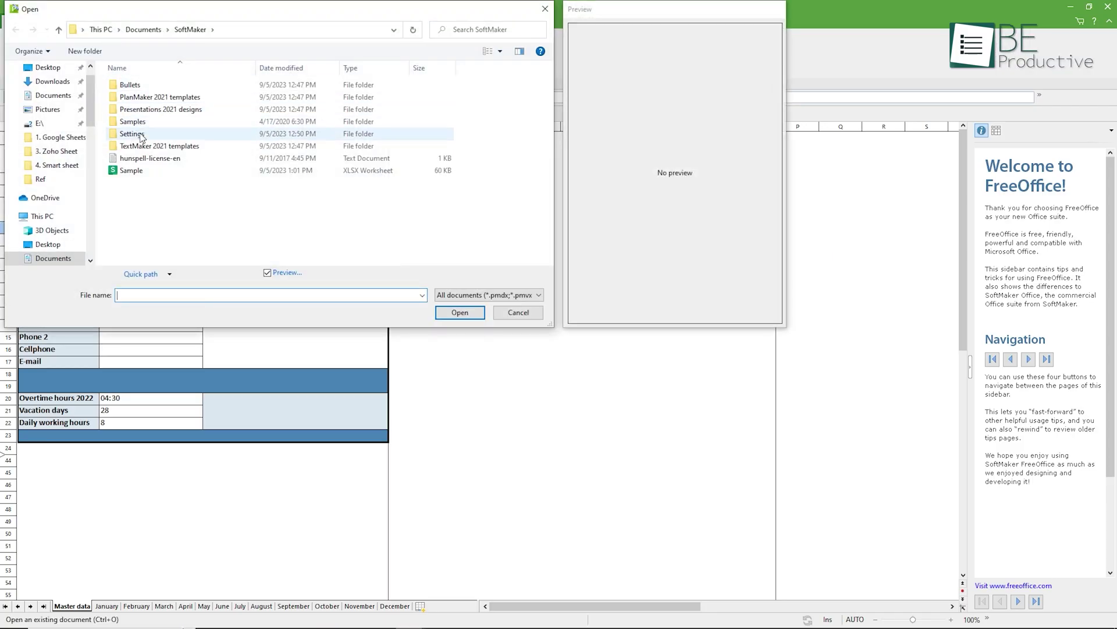
- Load the Sample workbook and dismiss the PDF export settings without exporting
left_click(129, 171)
double_click(129, 172)
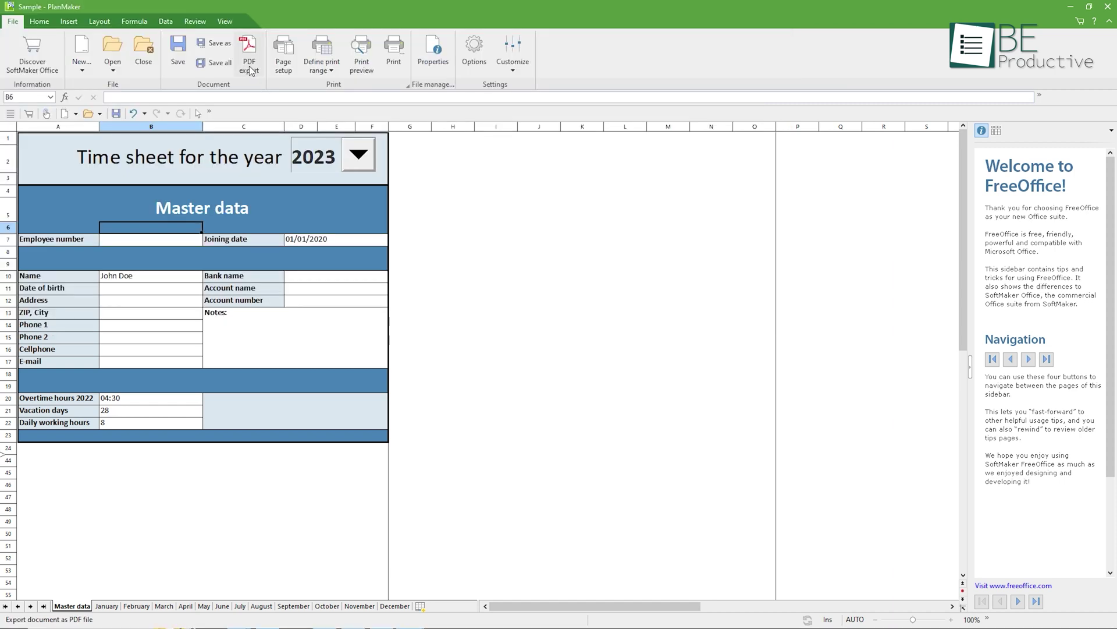
left_click(251, 69)
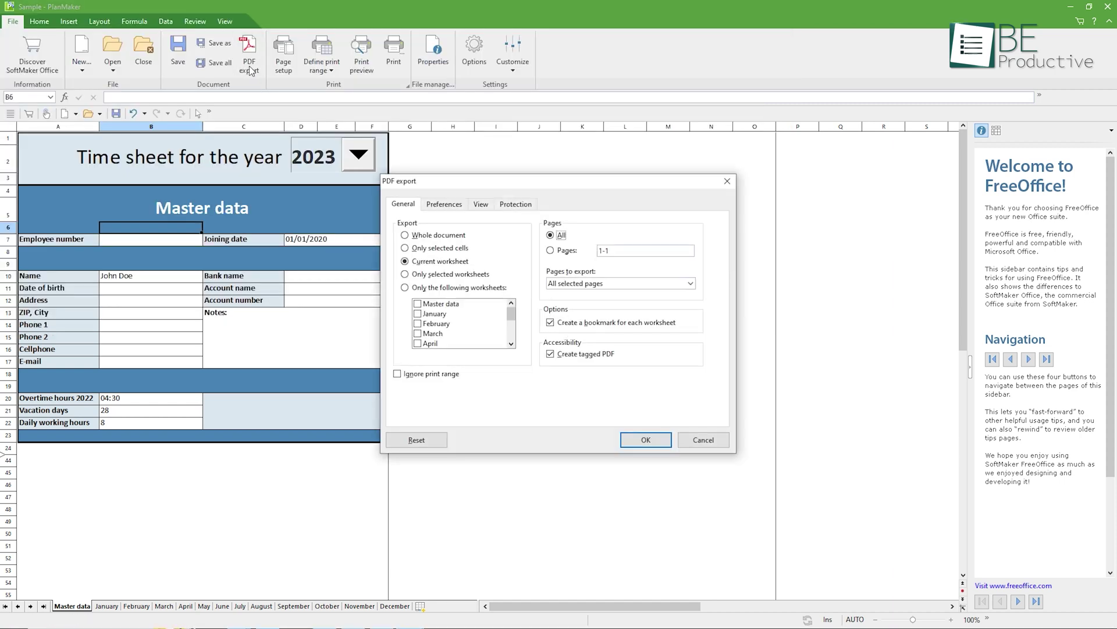
left_click(646, 439)
- Set printing to Microsoft Print to PDF, Master data only, to file, pictures dropped, reverse order
left_click(395, 59)
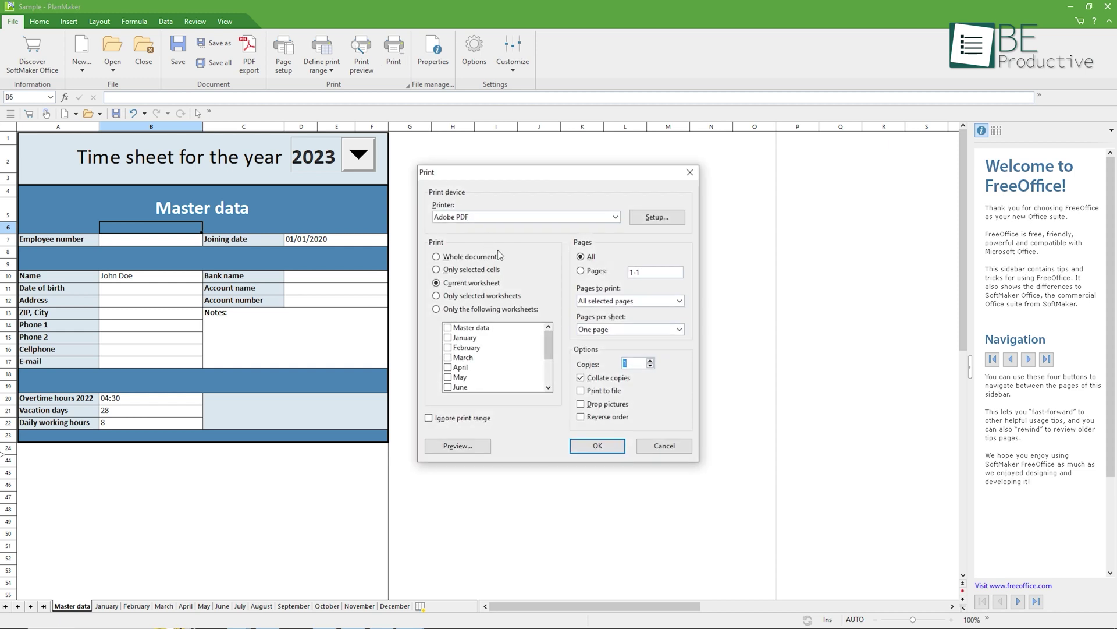
left_click(437, 260)
left_click(615, 216)
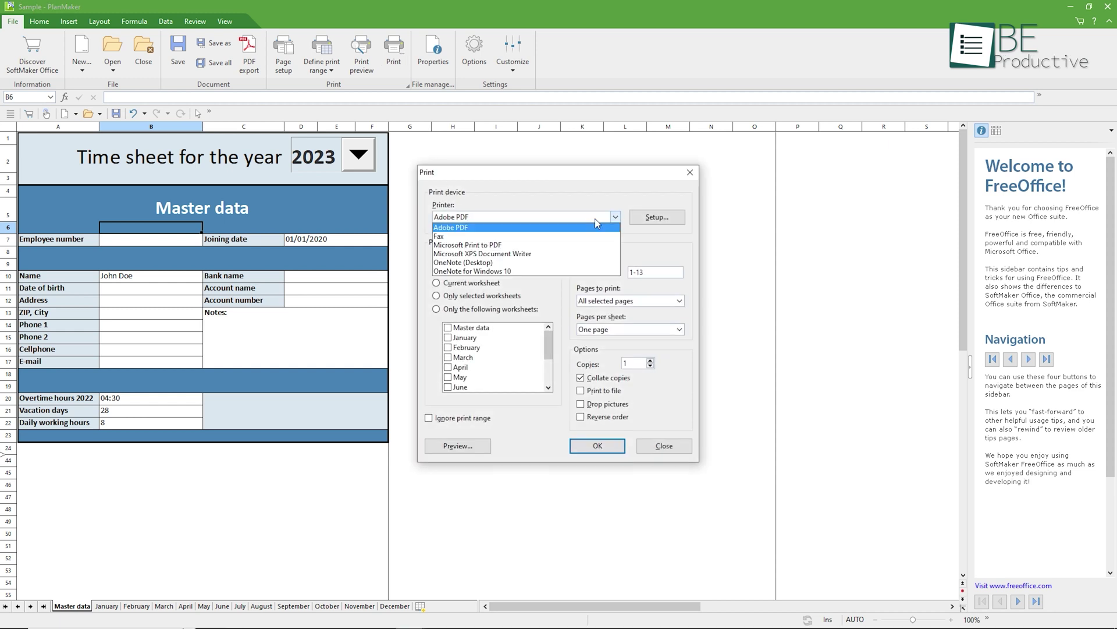
left_click(488, 242)
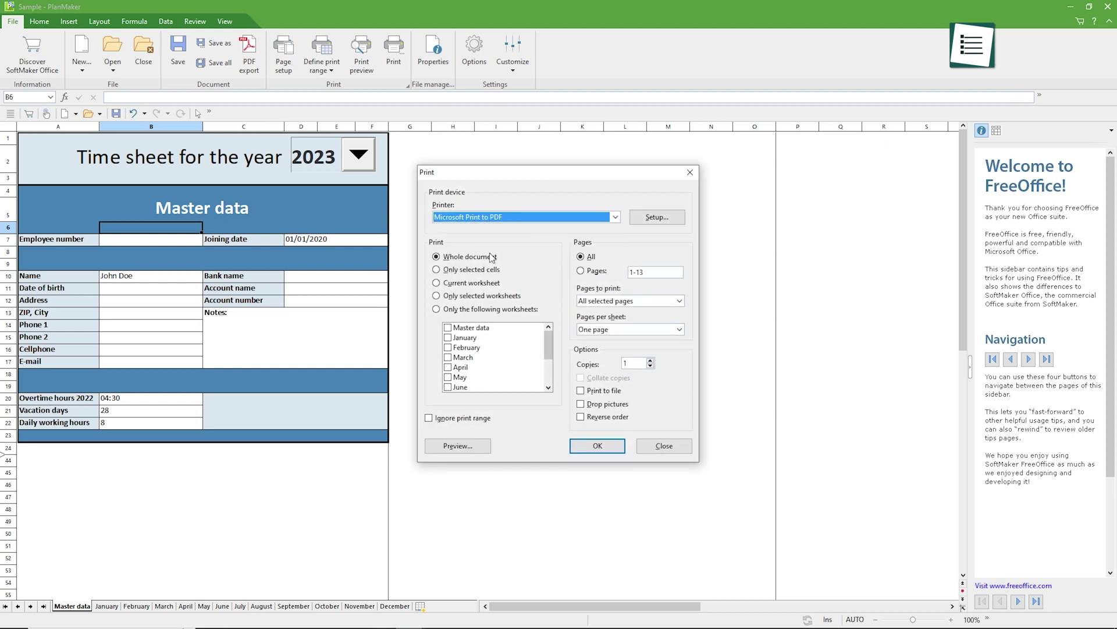
left_click(466, 329)
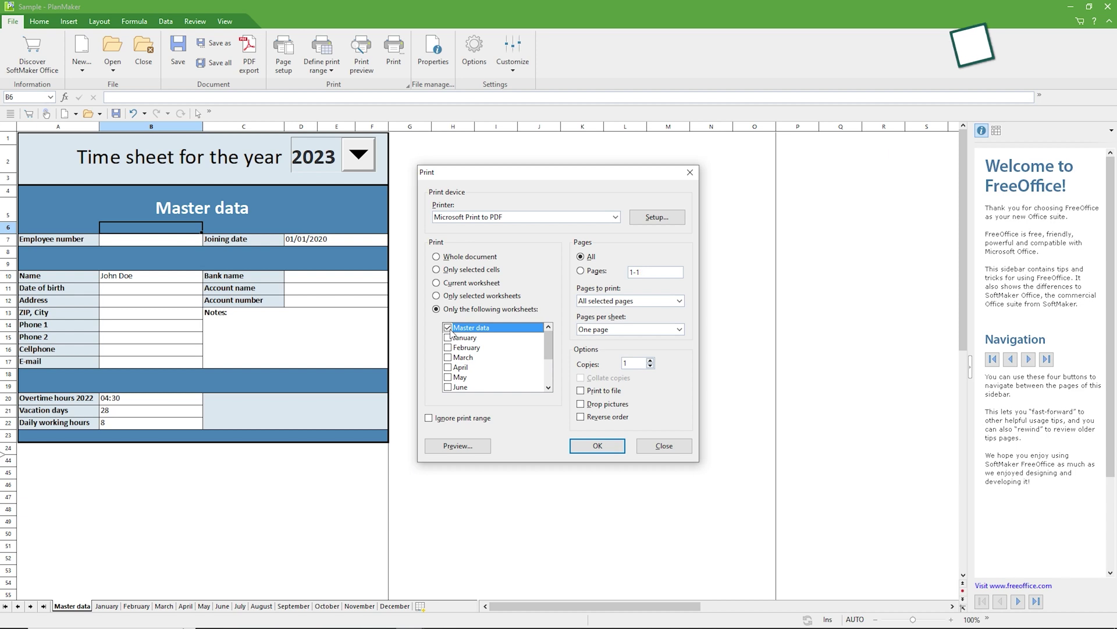
left_click(582, 405)
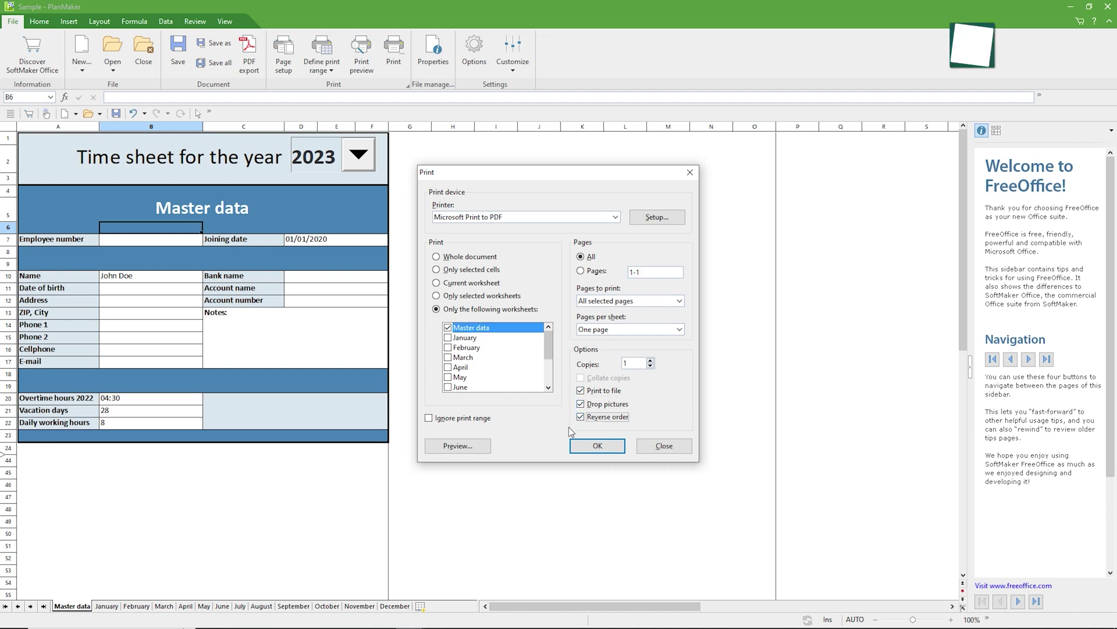